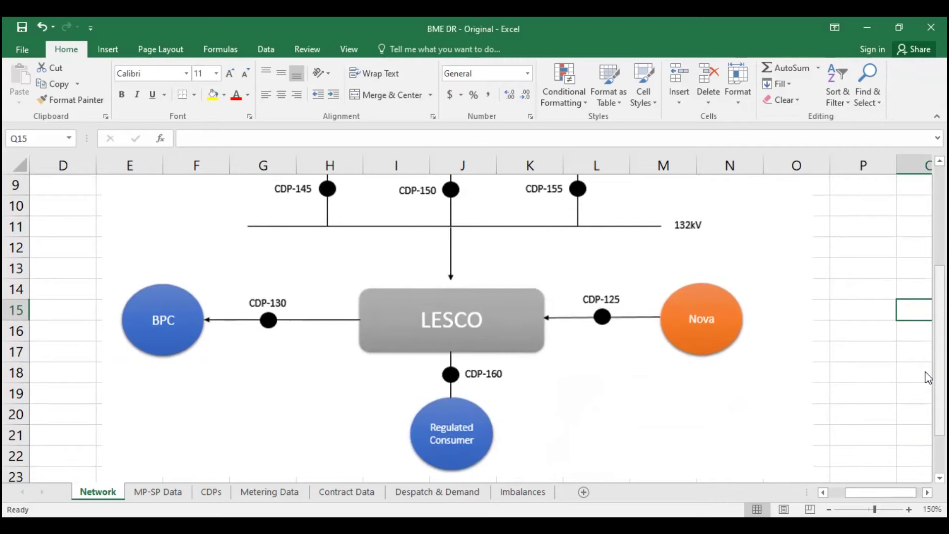
Examine the market participants and service providers tables on the MP-SP Data sheet, including capacities, sanctioned load, fuel types and losses
left_click(161, 490)
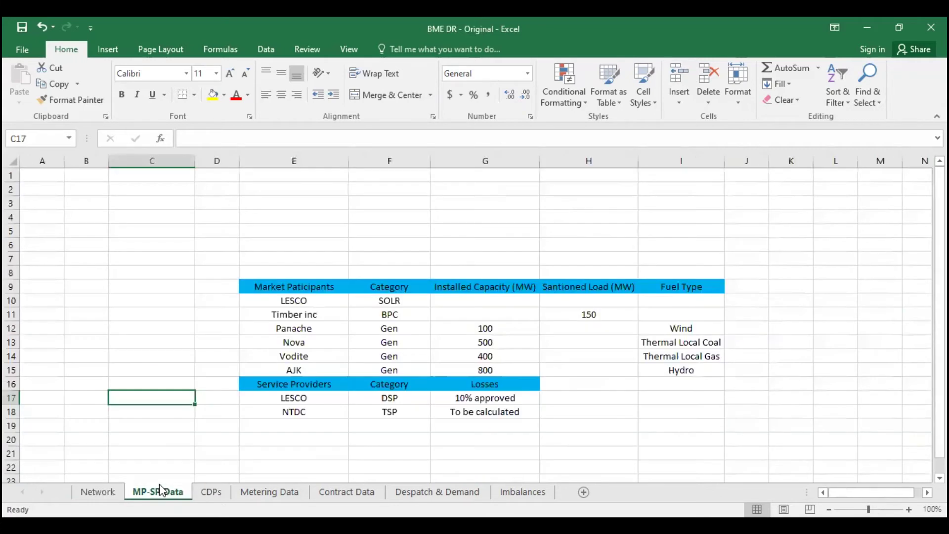
scroll(836, 342, "up", 2)
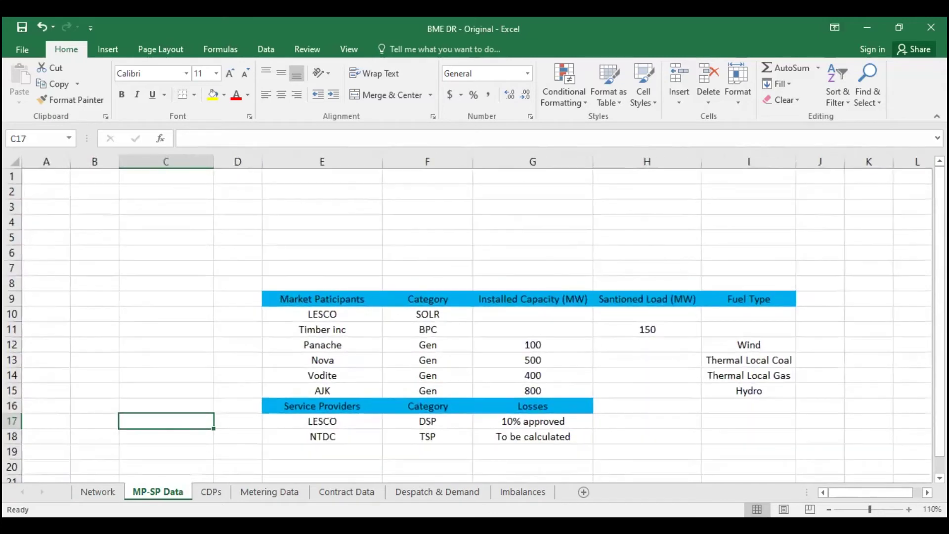
left_click_drag(905, 494, 914, 494)
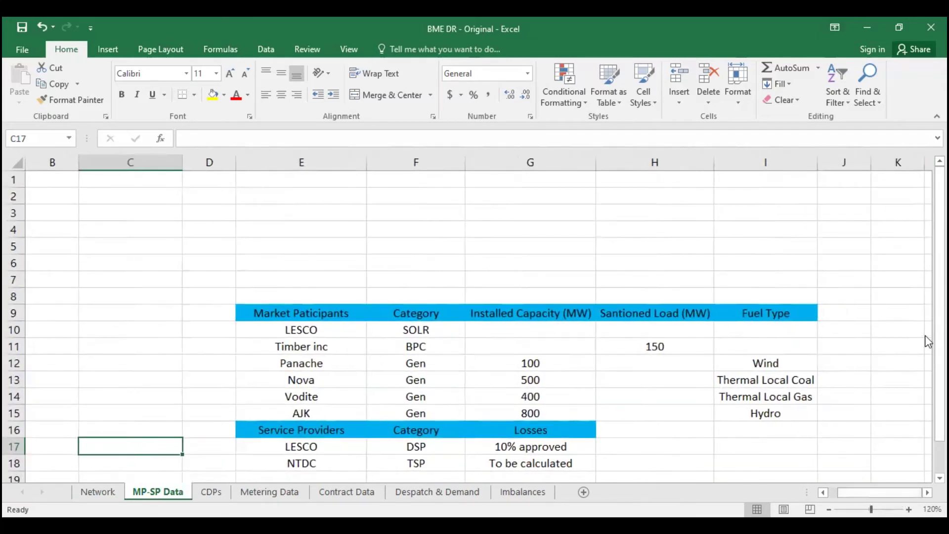
left_click_drag(929, 341, 928, 384)
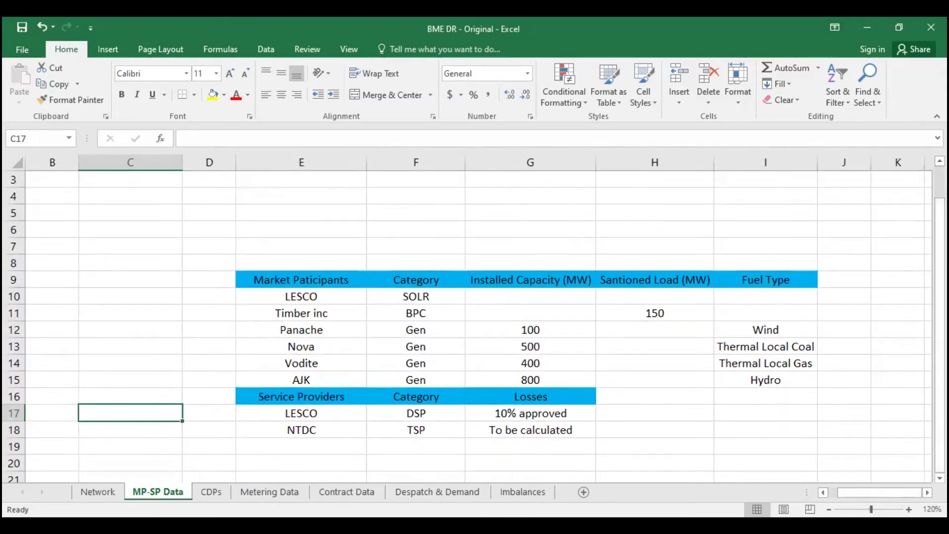
scroll(869, 493, "up", 1)
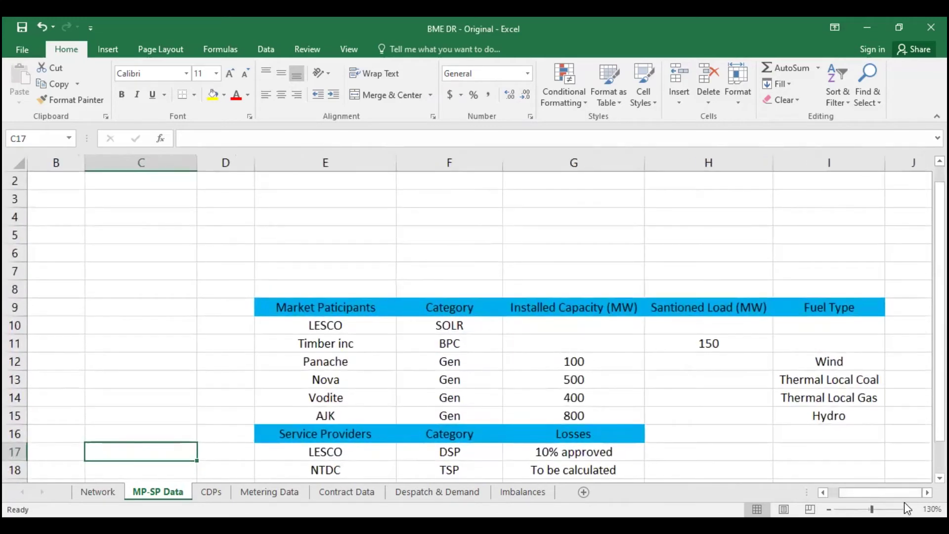
scroll(882, 492, "up", 2)
left_click_drag(882, 496, 900, 494)
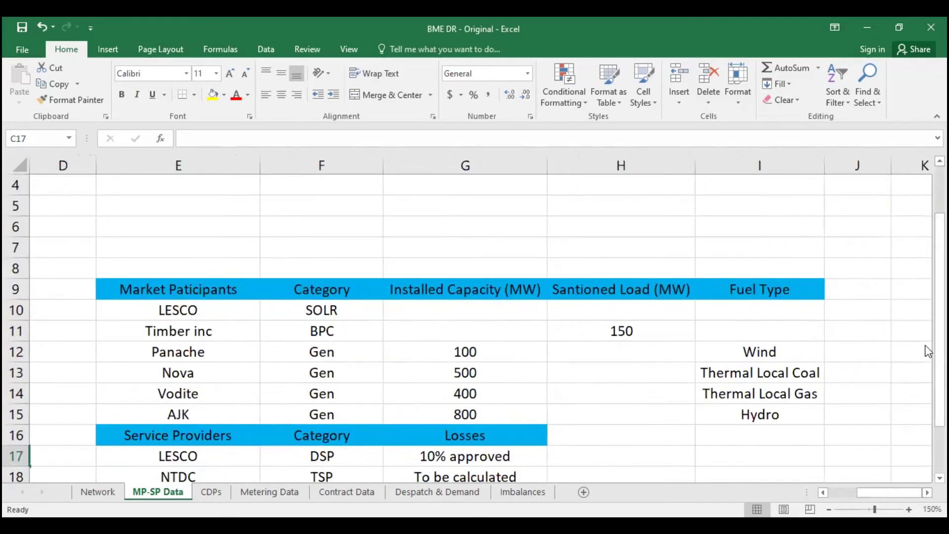
left_click_drag(929, 352, 928, 382)
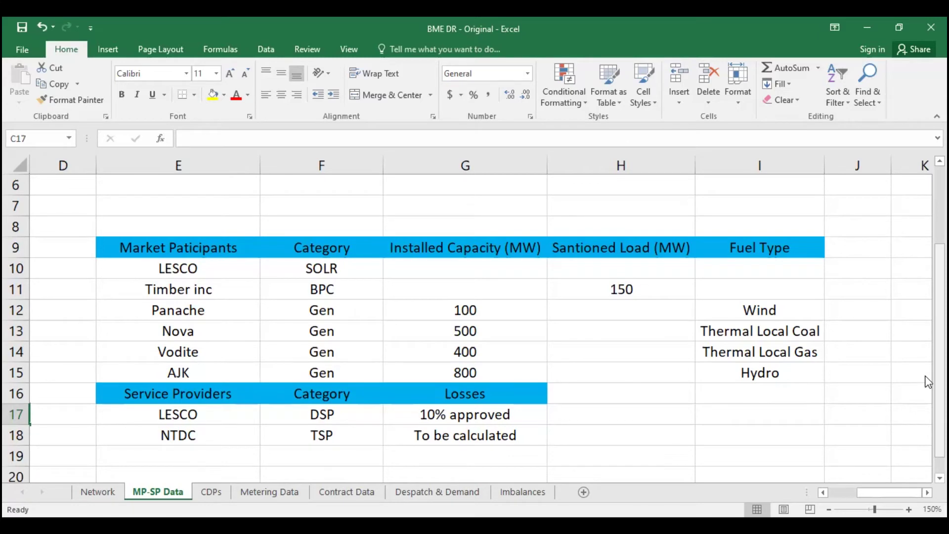
Examine the CDPs sheet's table of sellers, buyers, metering points, voltages and connections
left_click(210, 493)
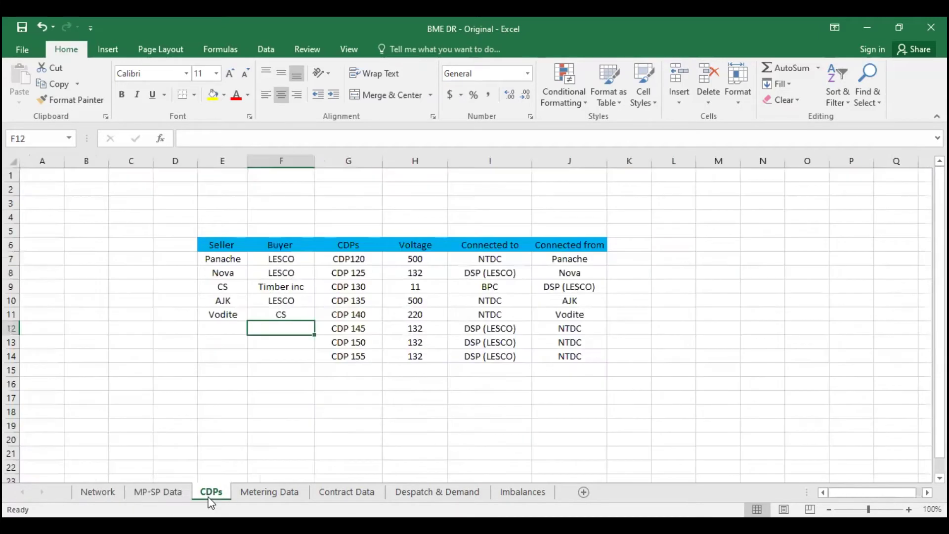
scroll(928, 389, "up", 4, "ctrl")
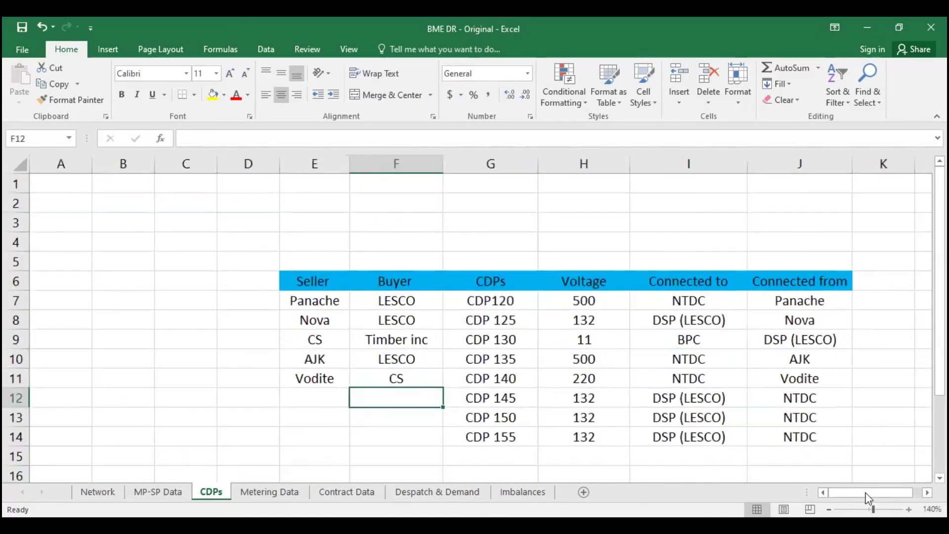
scroll(862, 493, "up", 2, "ctrl")
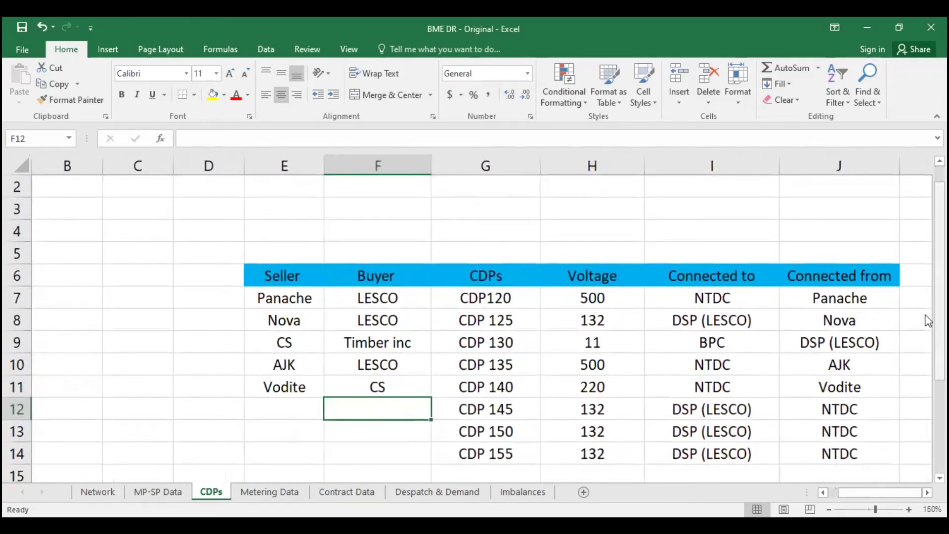
scroll(928, 321, "down", 1)
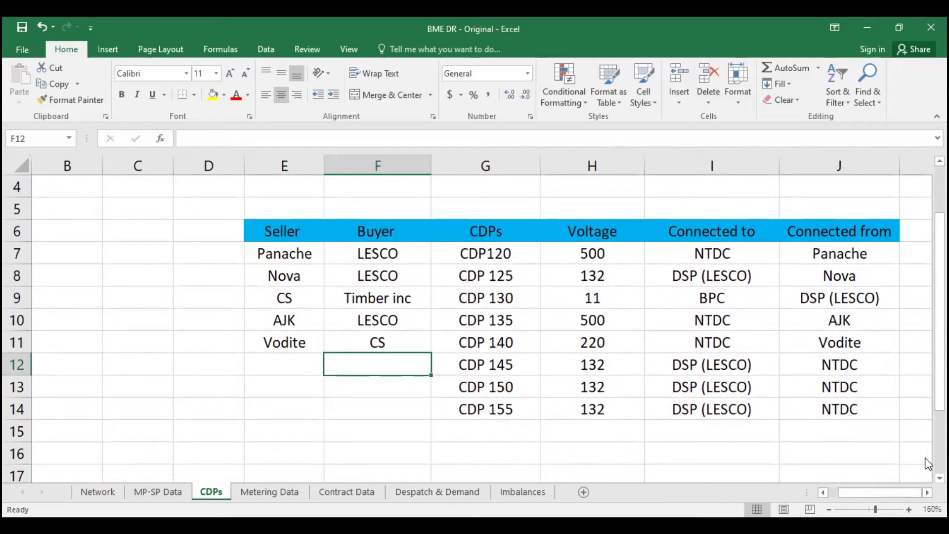
Review the half-hourly metered values for each CDP on the Metering Data sheet
left_click(258, 497)
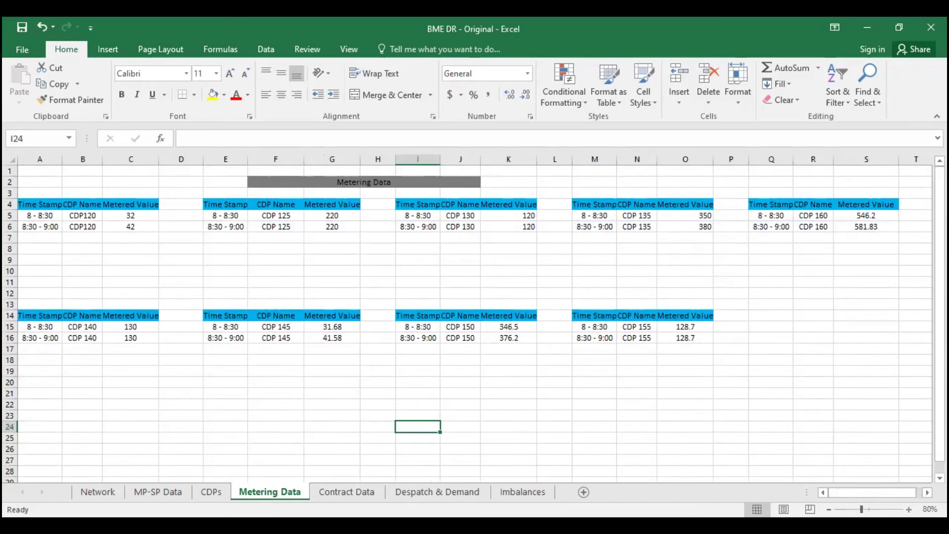
scroll(882, 491, "up", 7)
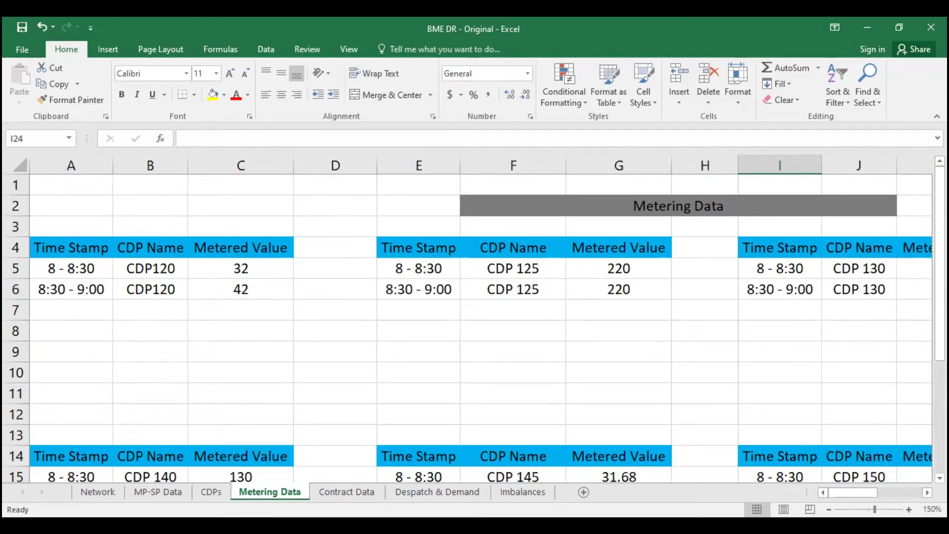
scroll(467, 319, "down", 4)
On the Contract Data sheet, set the contract quantity of the Vodite–CS fixed quantity contract in I11 to 202
left_click(347, 492)
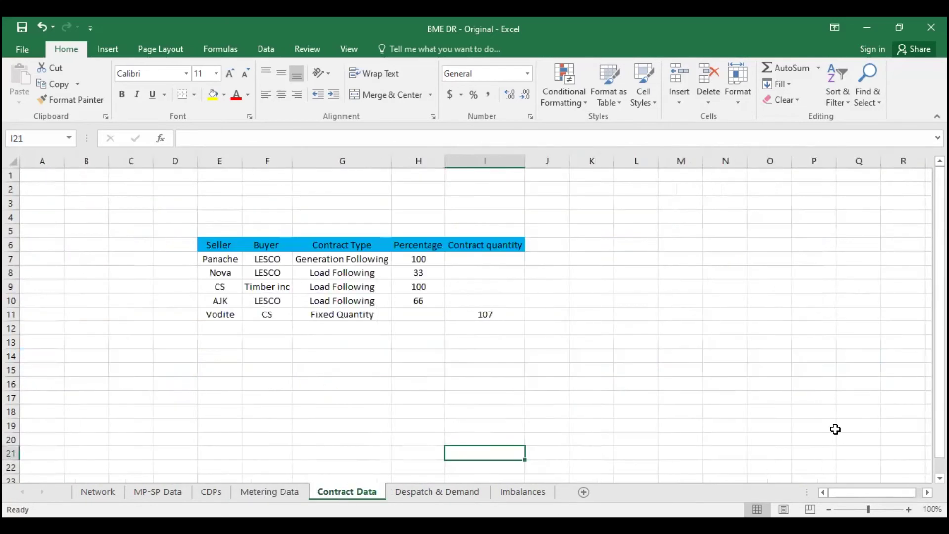
left_click(909, 509)
left_click(909, 509)
left_click(909, 509)
left_click(908, 509)
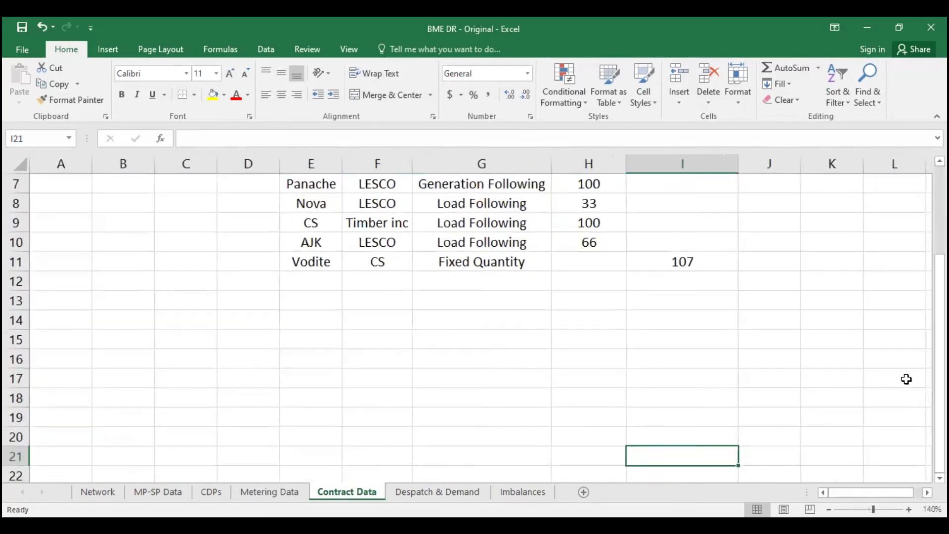
scroll(906, 385, "up", 2)
scroll(882, 498, "up", 2, "ctrl")
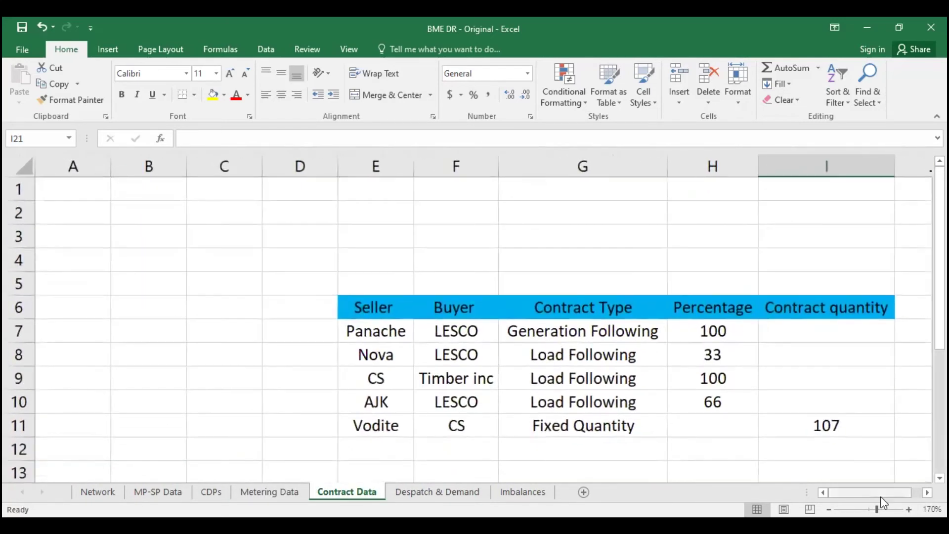
scroll(885, 503, "right", 1)
left_click(778, 422)
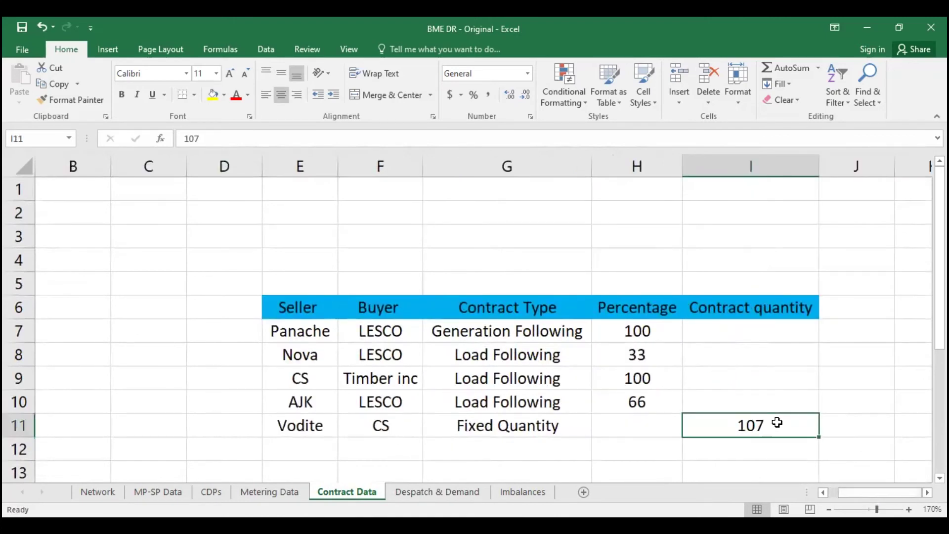
type("202")
key("Return")
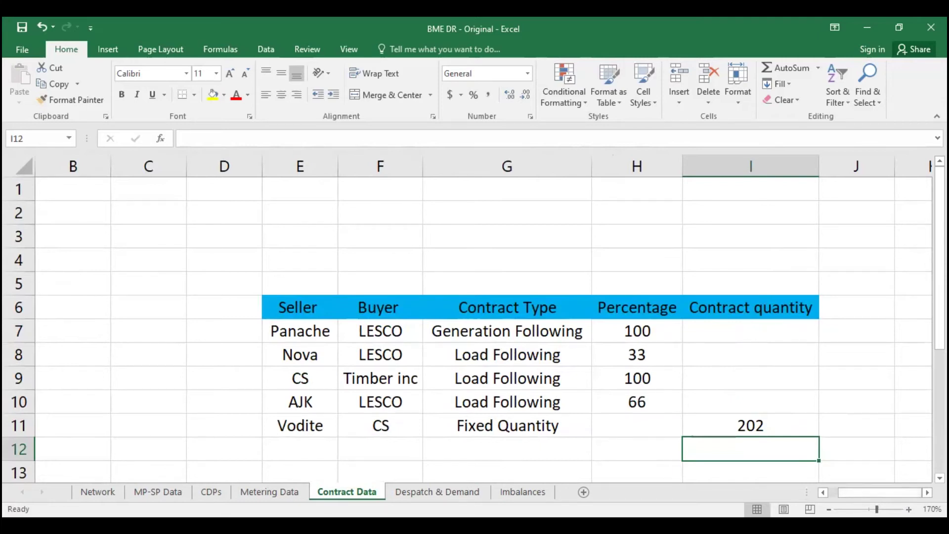
left_click_drag(877, 509, 878, 509)
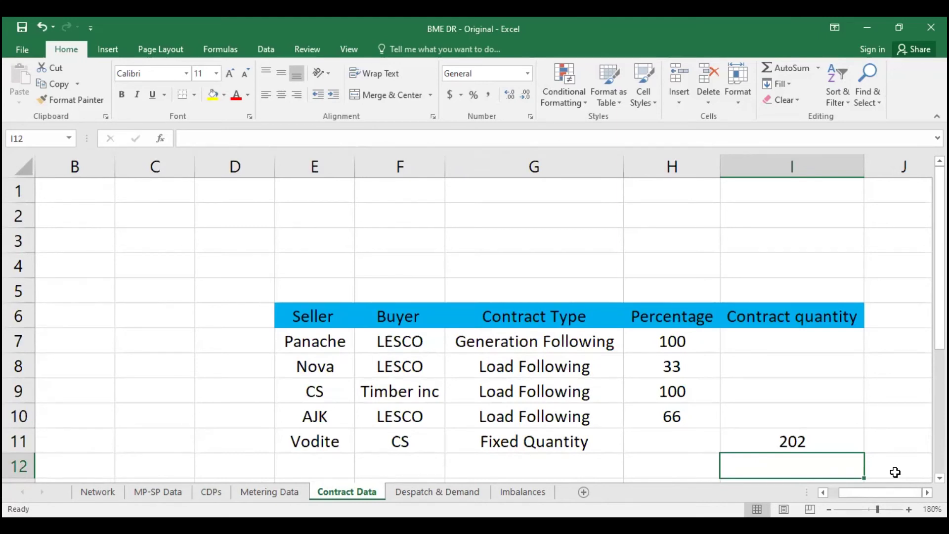
Examine the Despatch & Demand sheet's variable cost, despatch, hourly demand, transmission loss and uplift coefficient tables
left_click(432, 492)
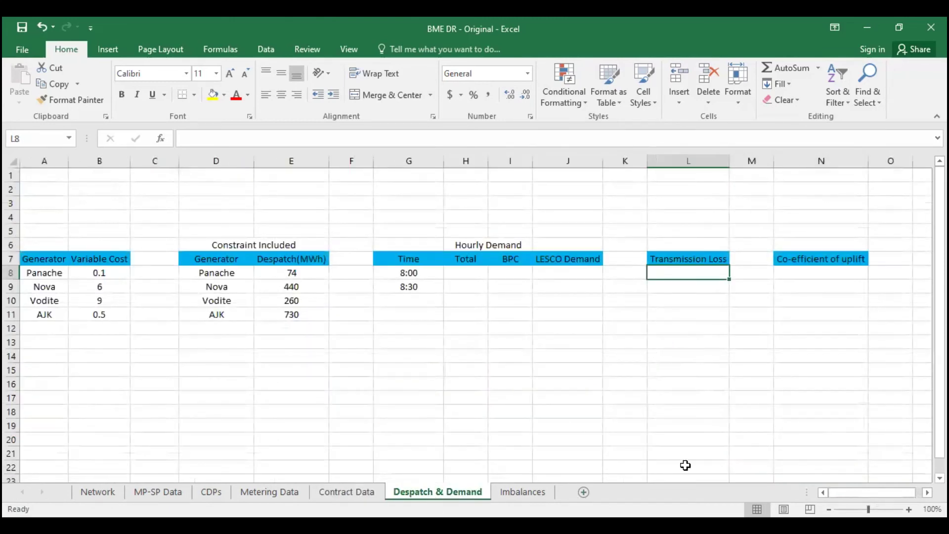
left_click(908, 510)
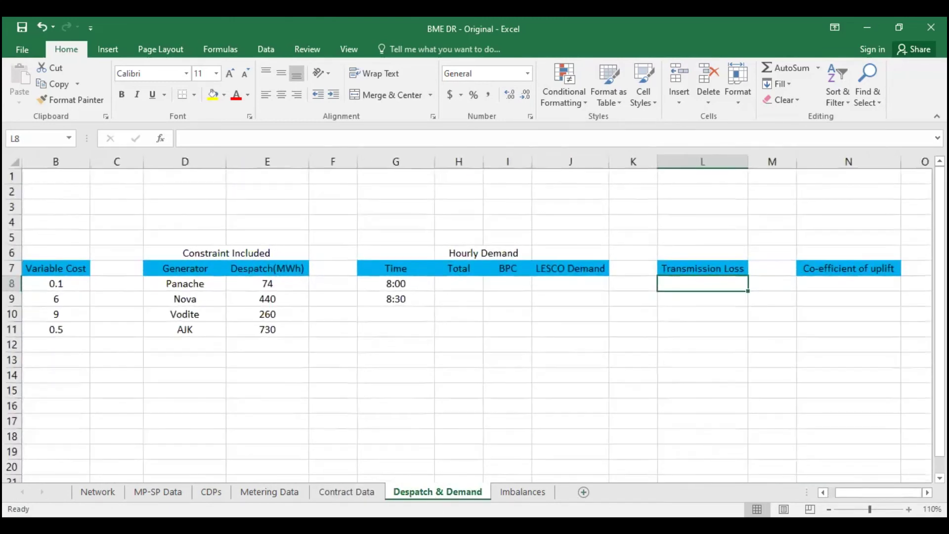
scroll(867, 496, "up", 2)
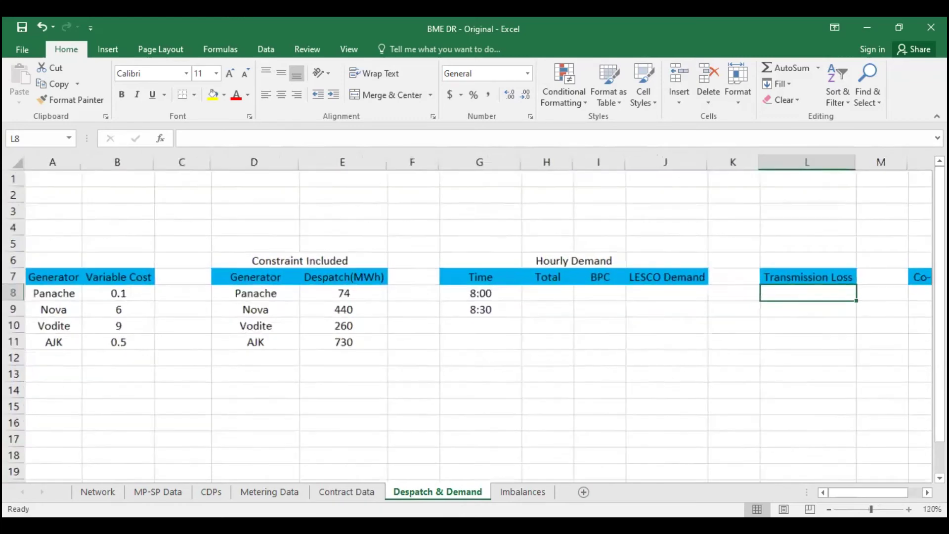
left_click_drag(894, 497, 823, 488)
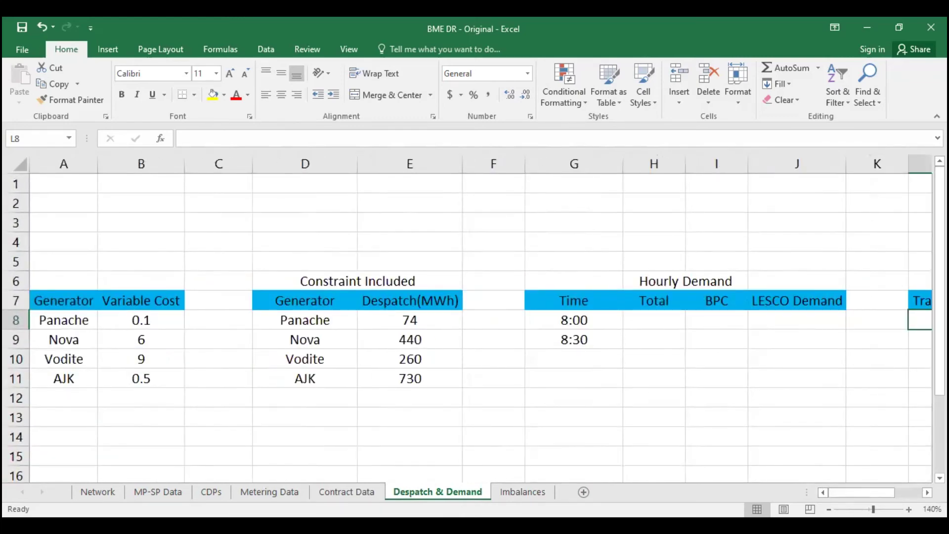
scroll(867, 496, "right", 3)
scroll(866, 496, "up", 2)
left_click_drag(867, 496, 825, 496)
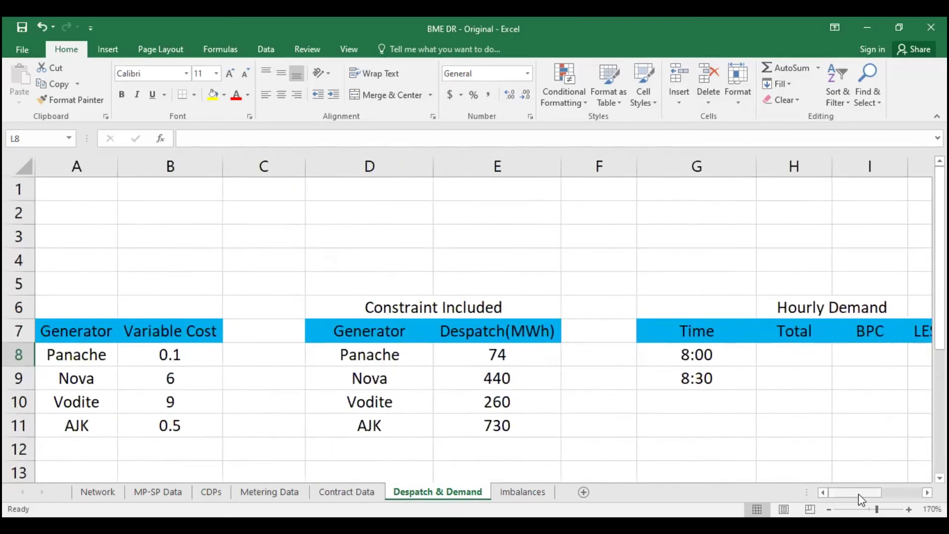
left_click_drag(861, 500, 846, 493)
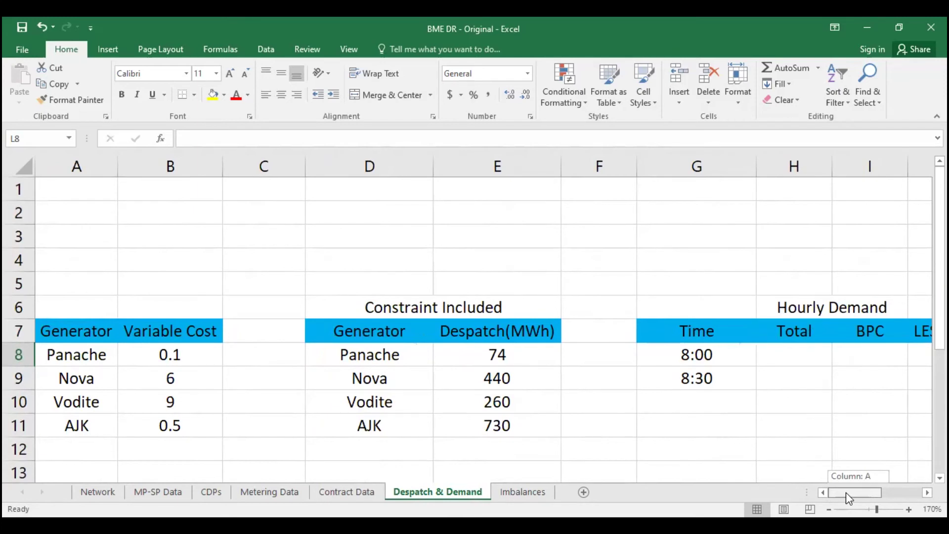
left_click_drag(854, 493, 887, 500)
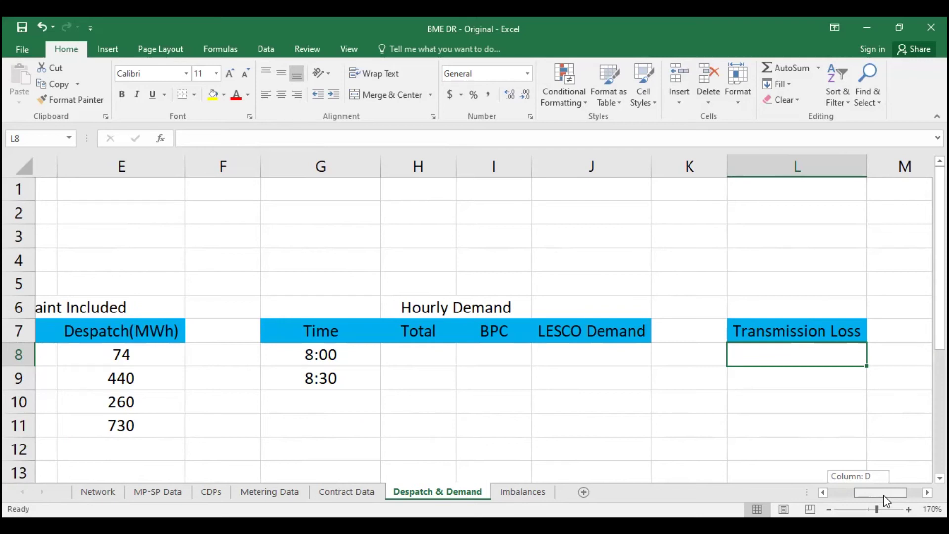
left_click_drag(883, 495, 899, 494)
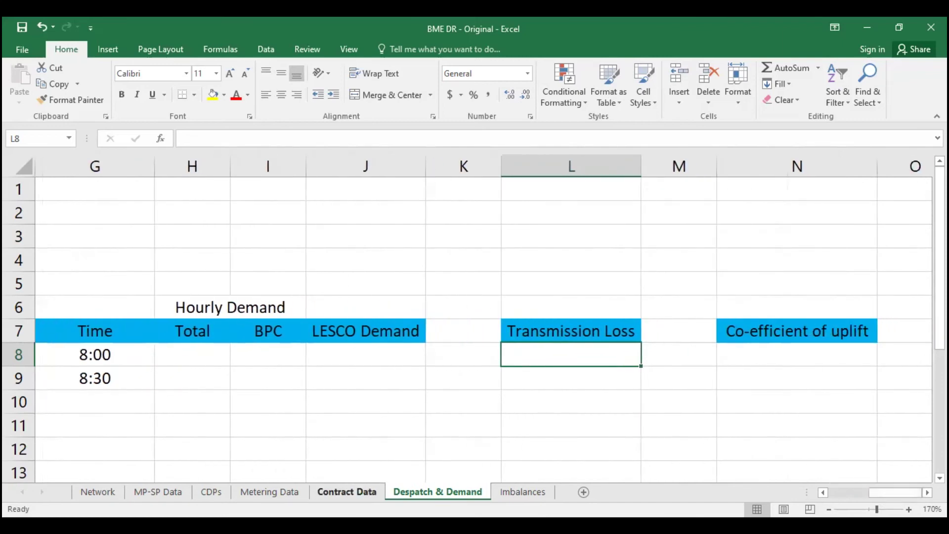
Glance at the Imbalances sheet, and recheck the Despatch & Demand tables from variable cost through to the co-efficient of uplift
left_click(542, 493)
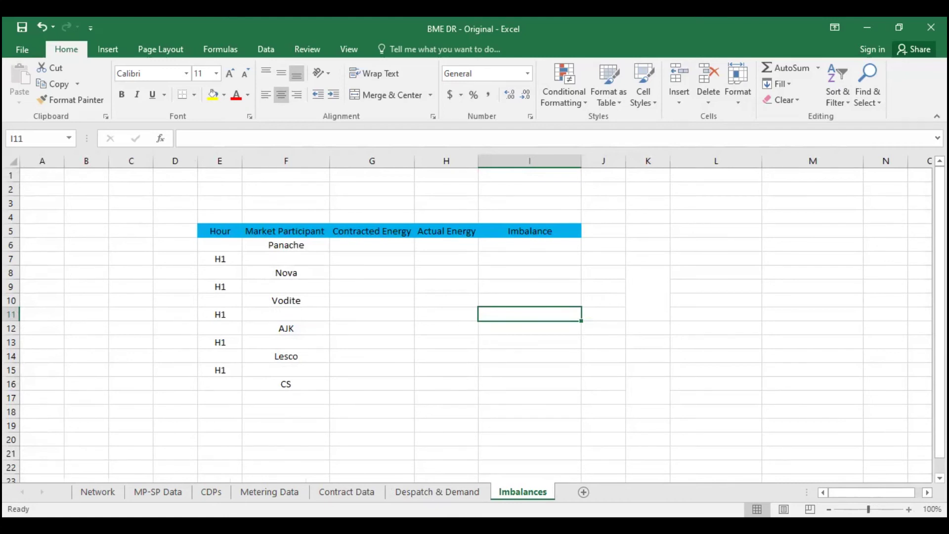
left_click(909, 509)
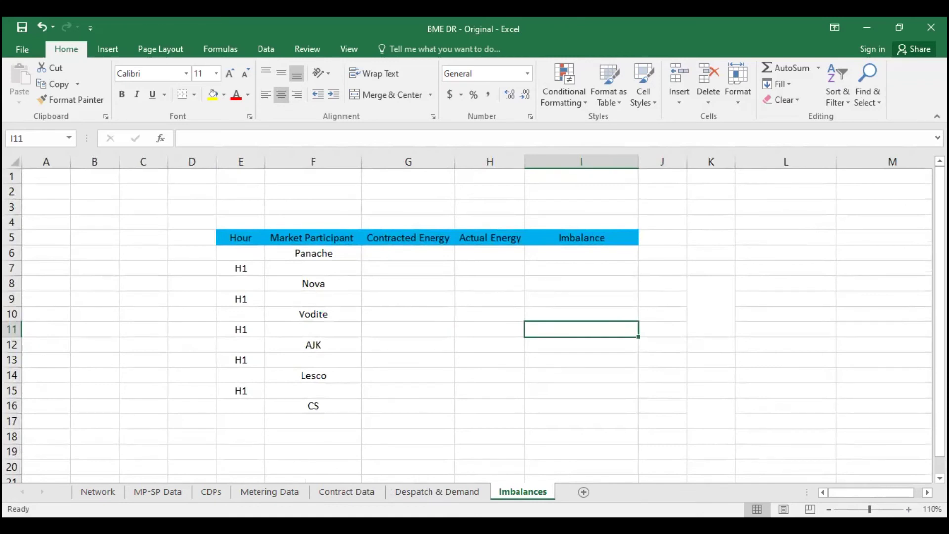
left_click(419, 498)
scroll(851, 495, "up", 6, "ctrl")
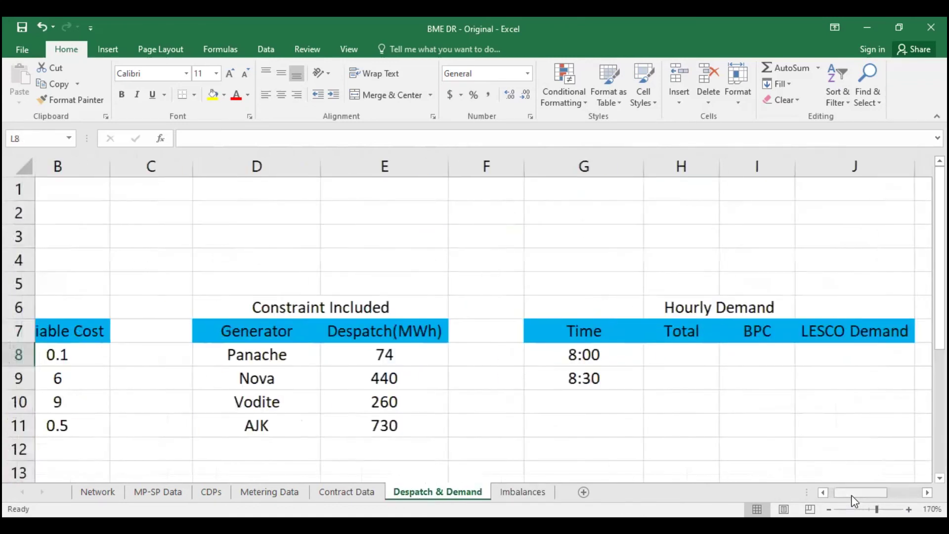
scroll(851, 494, "left", 1)
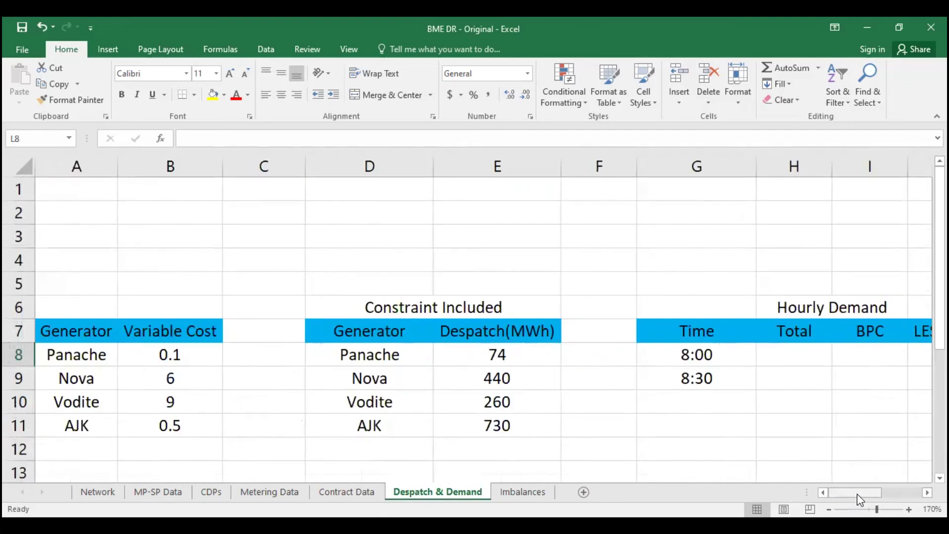
left_click_drag(857, 495, 871, 493)
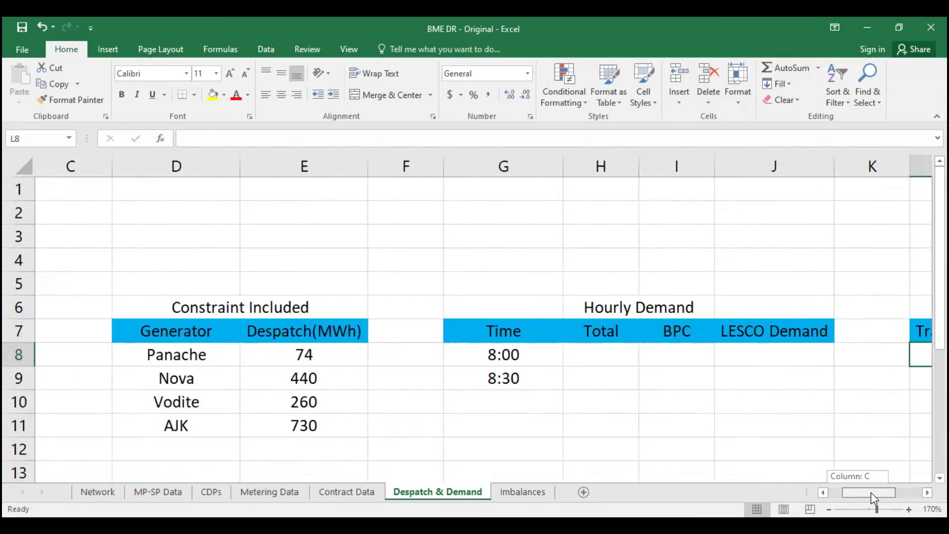
left_click_drag(871, 492, 897, 494)
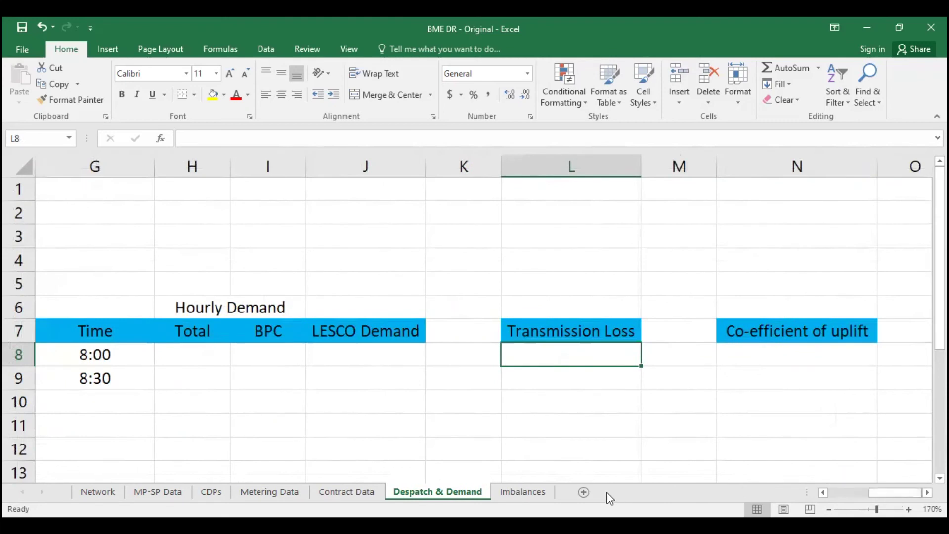
Inspect the Imbalances sheet's table of contracted energy, actual energy and imbalance for each market participant
left_click(520, 491)
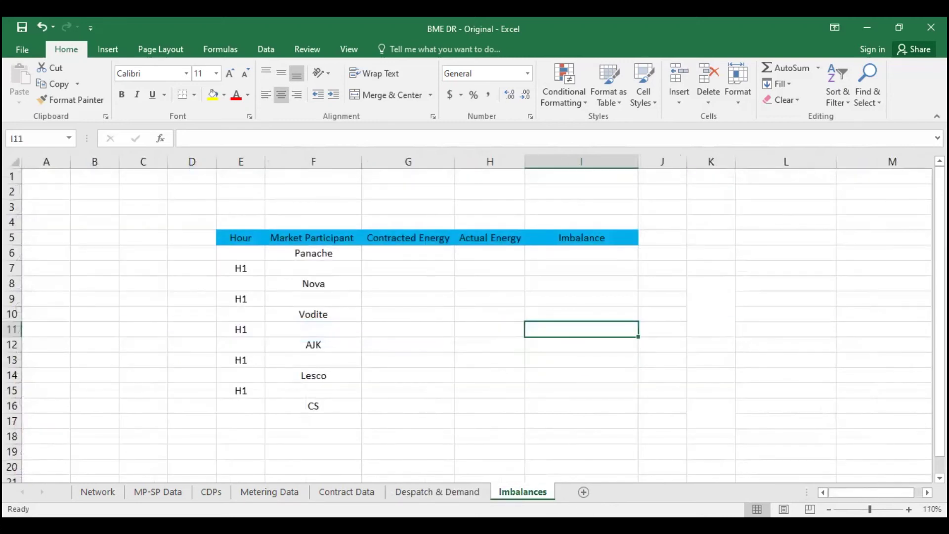
left_click(909, 509)
left_click(908, 510)
left_click(908, 509)
left_click(909, 510)
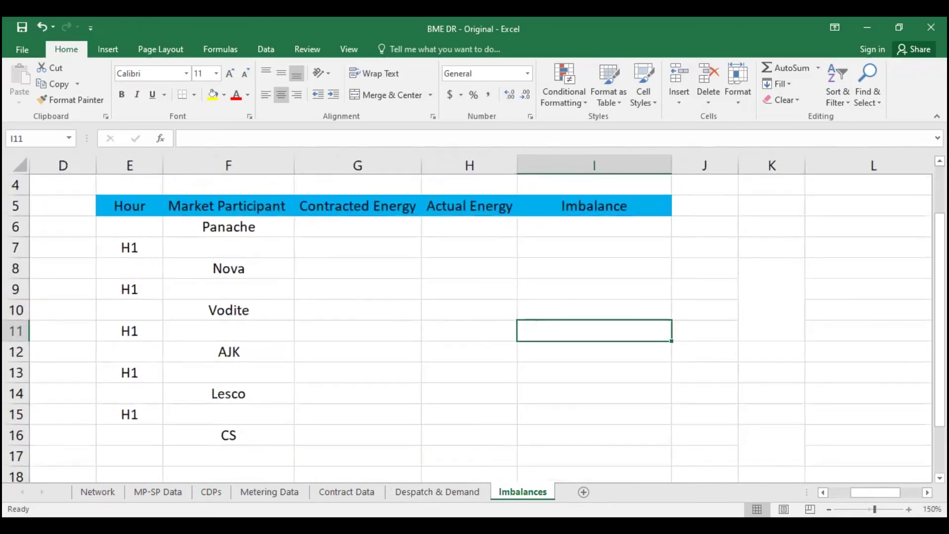
Review the Contract Data sheet's sellers, buyers, contract types, percentages and contract quantities against the Imbalances table, and return to the Imbalances sheet
left_click(908, 509)
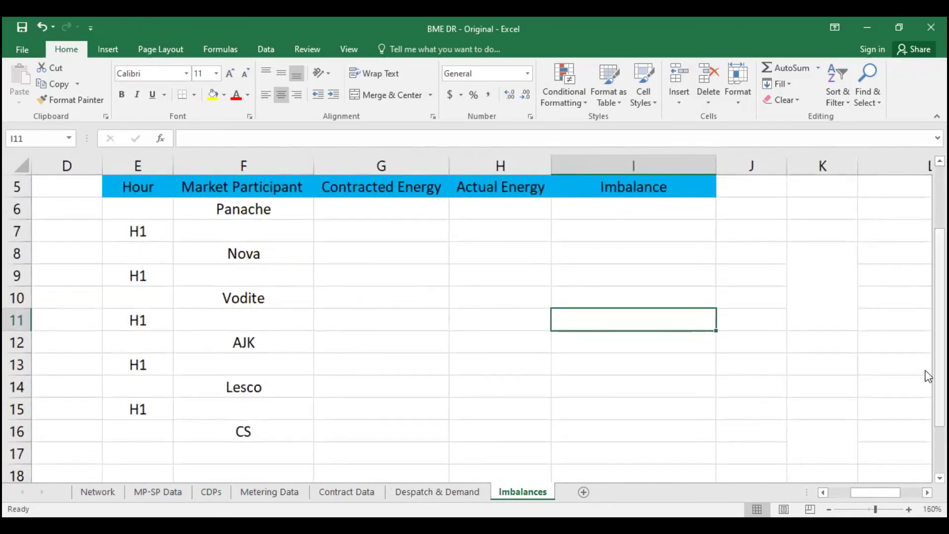
scroll(928, 369, "up", 1)
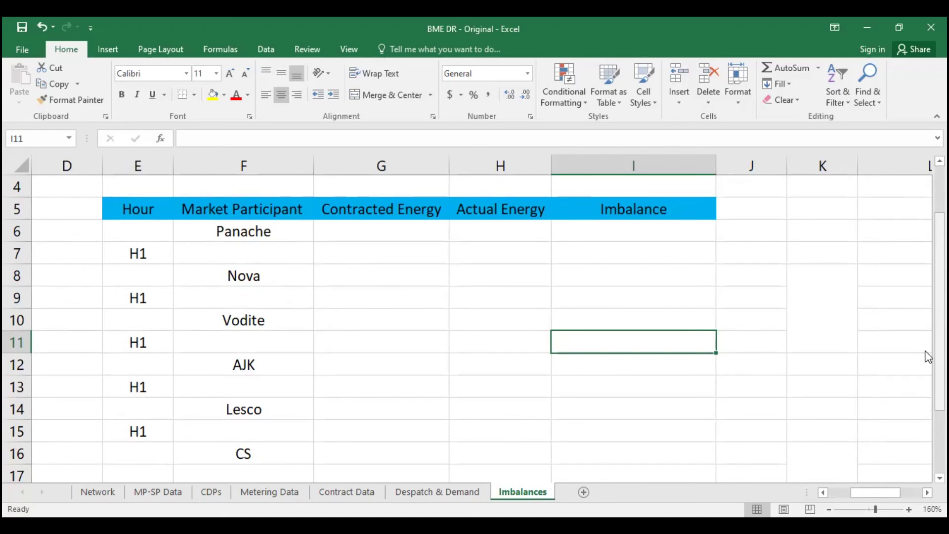
left_click(349, 492)
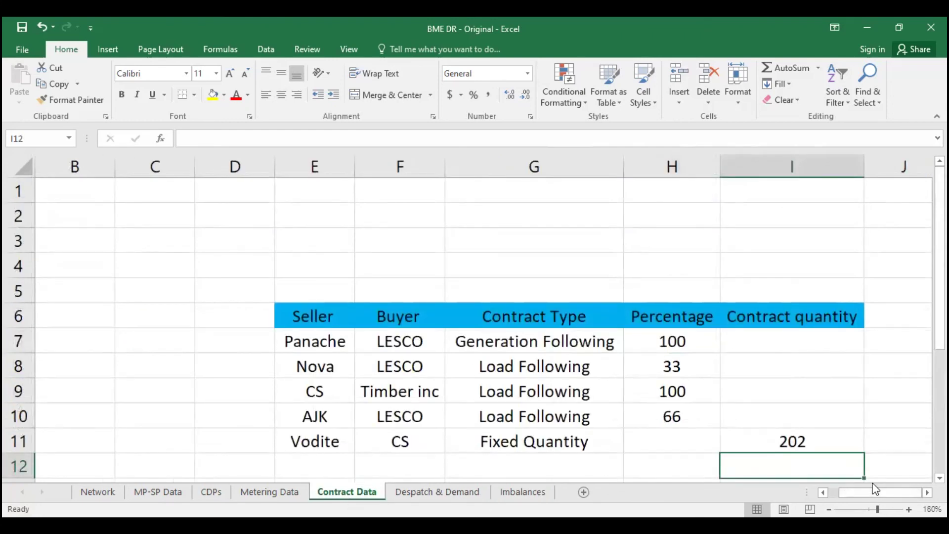
key("Right")
key("Right")
key("Right")
key("Right")
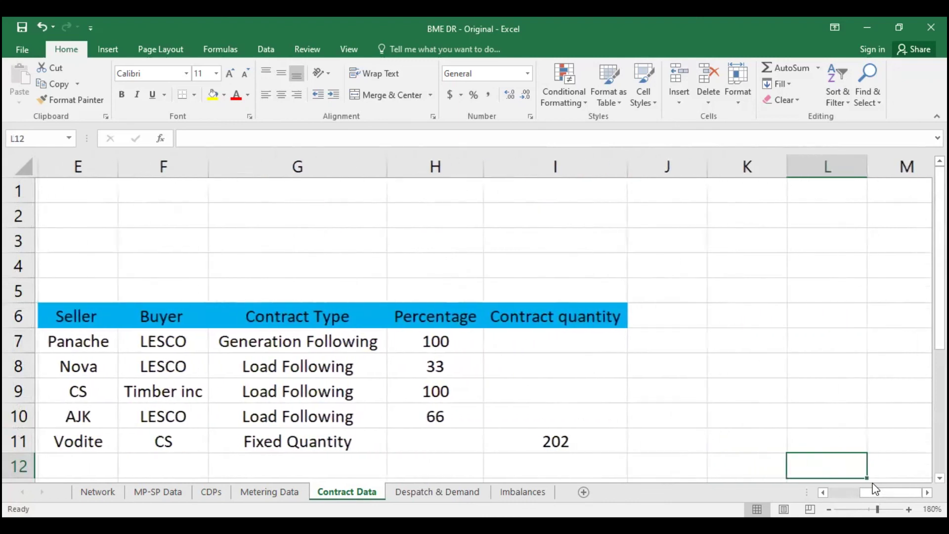
left_click(823, 493)
left_click(823, 493)
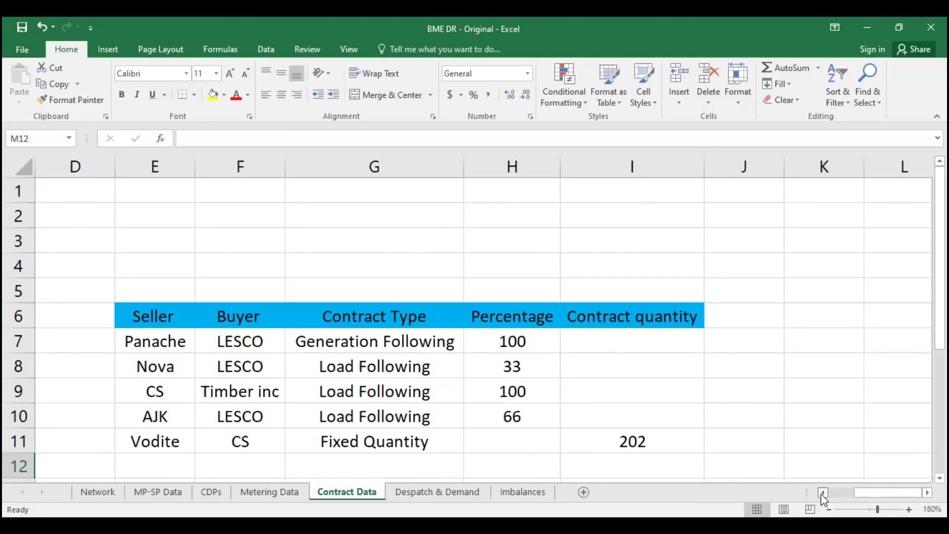
left_click(516, 491)
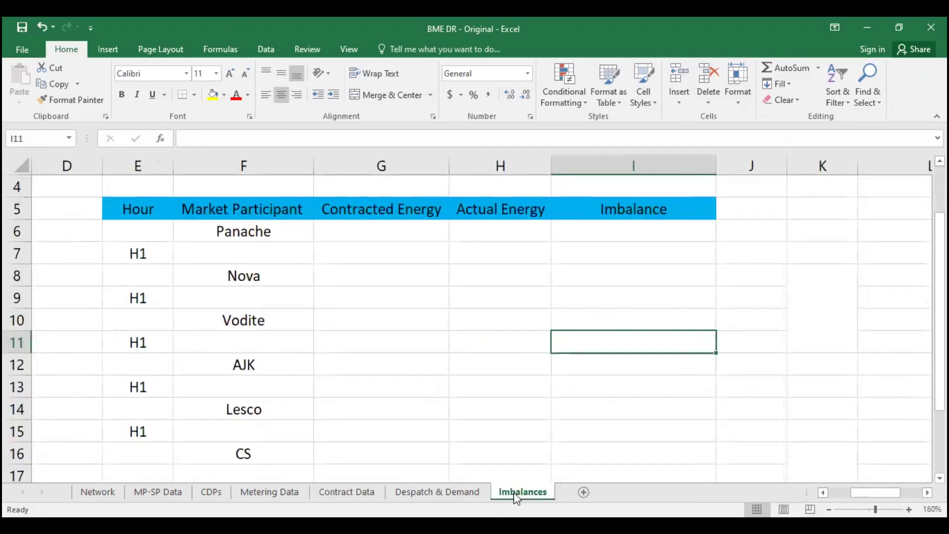